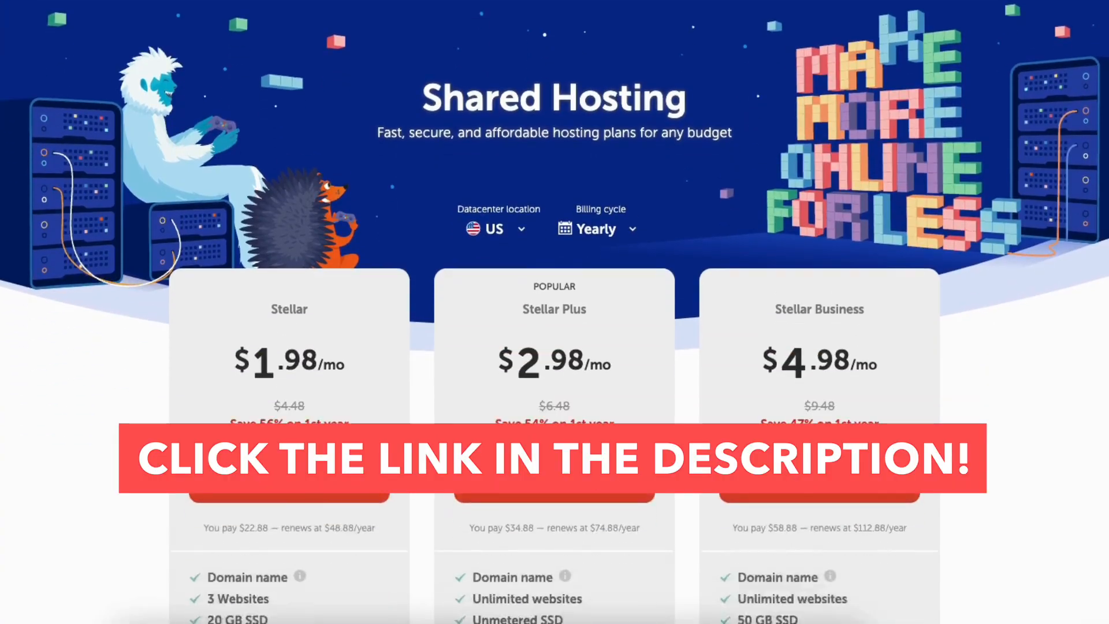
scroll(554, 311, down, 7)
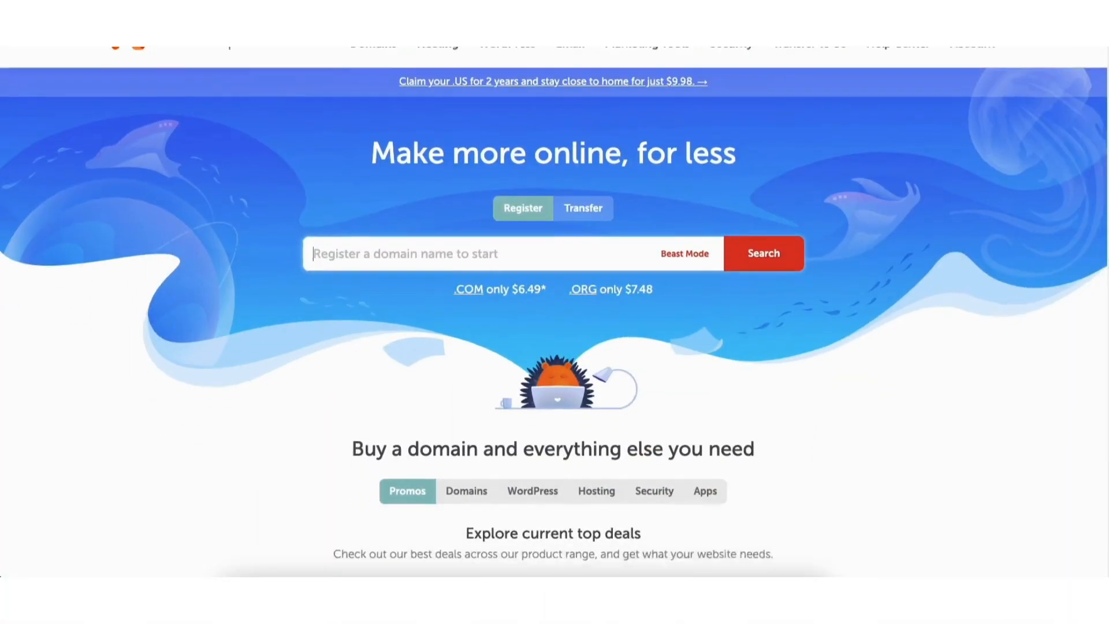
scroll(555, 312, down, 10)
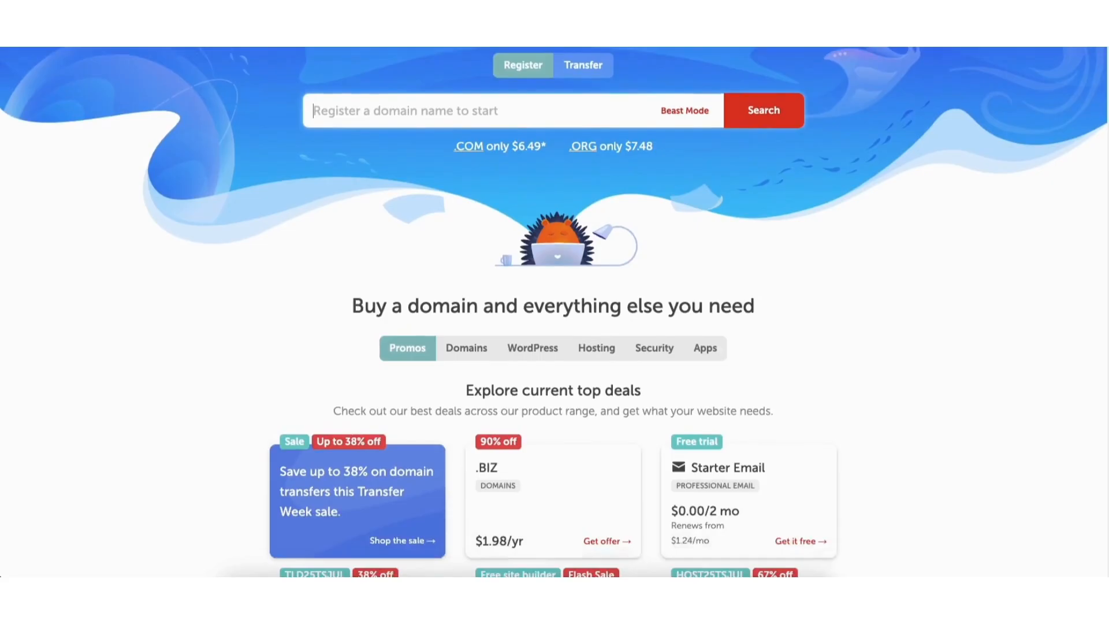
scroll(554, 312, down, 10)
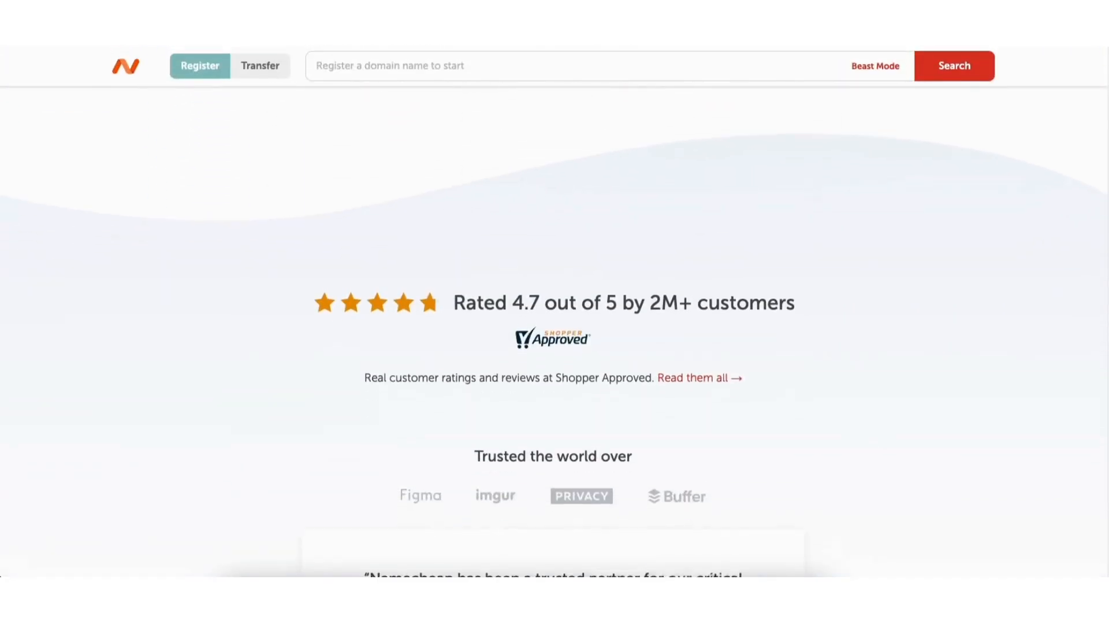
scroll(554, 312, down, 6)
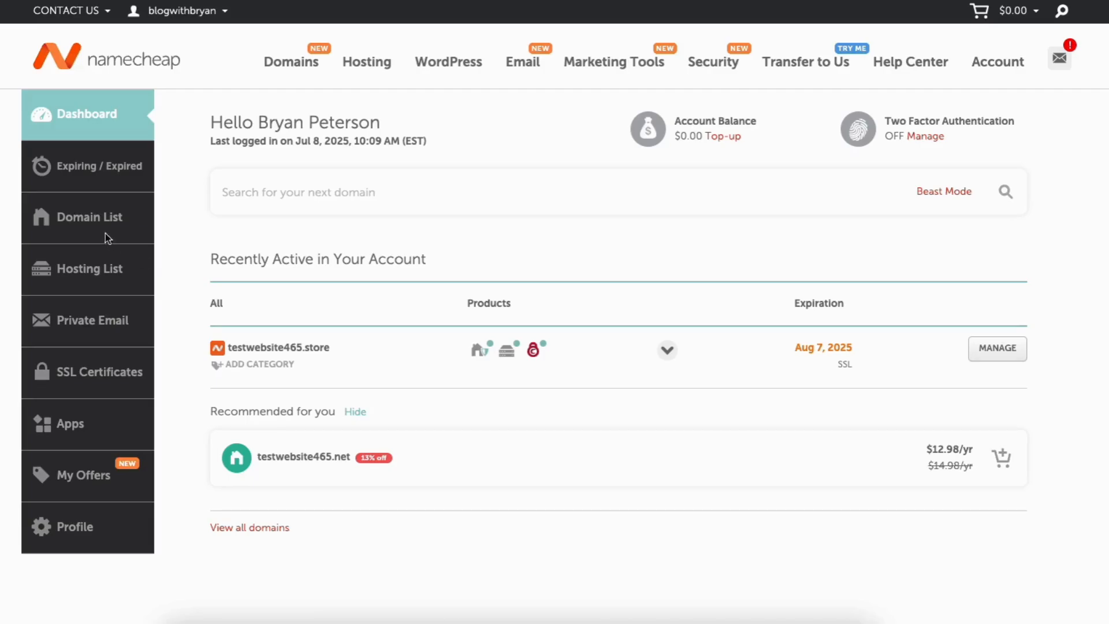
Set the nameservers of the domain testwebsite465.store to Namecheap Web Hosting DNS and save the change.
click(83, 219)
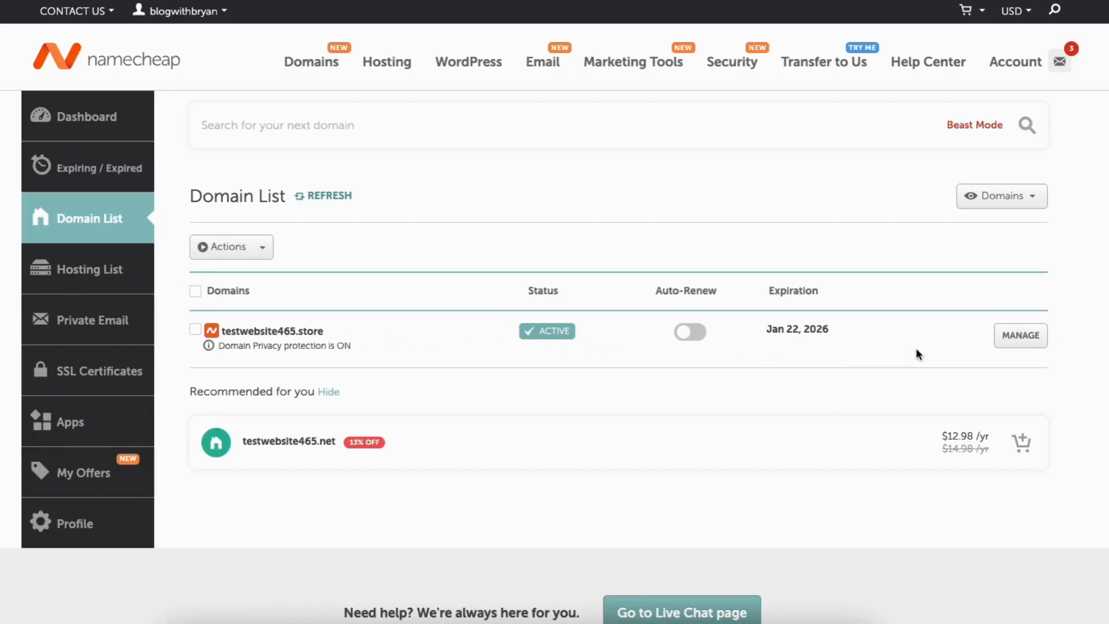
click(1009, 335)
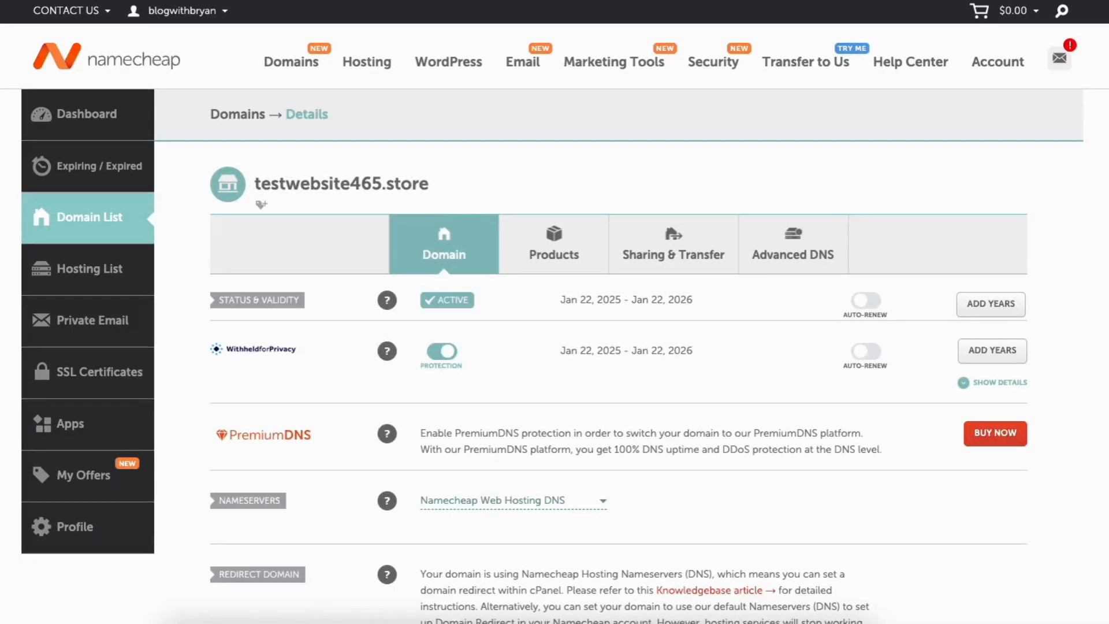
scroll(451, 203, down, 5)
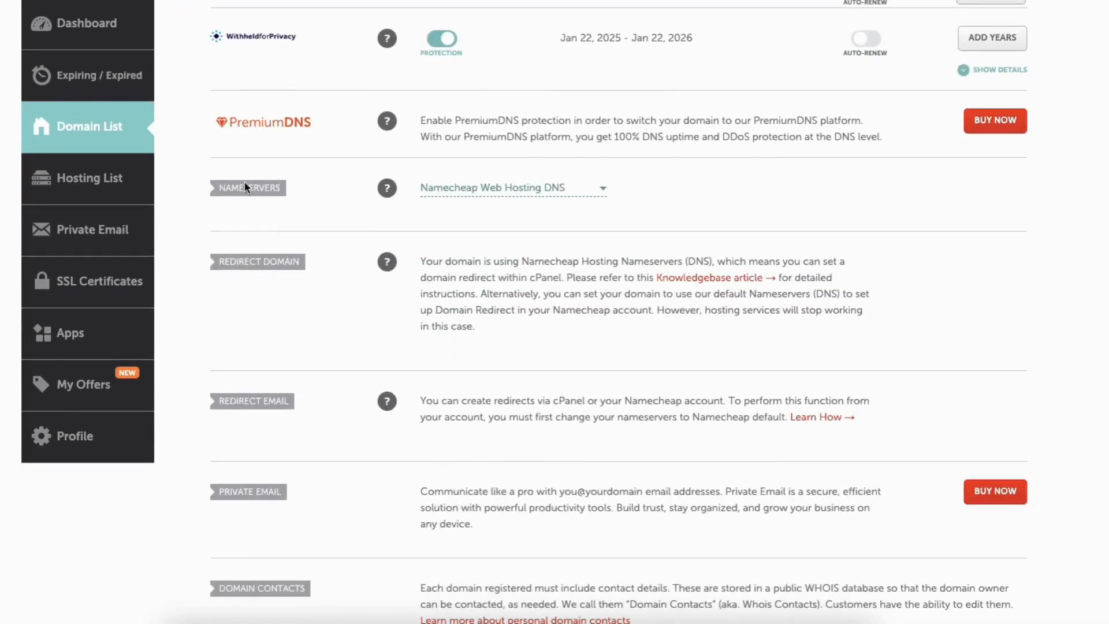
click(562, 188)
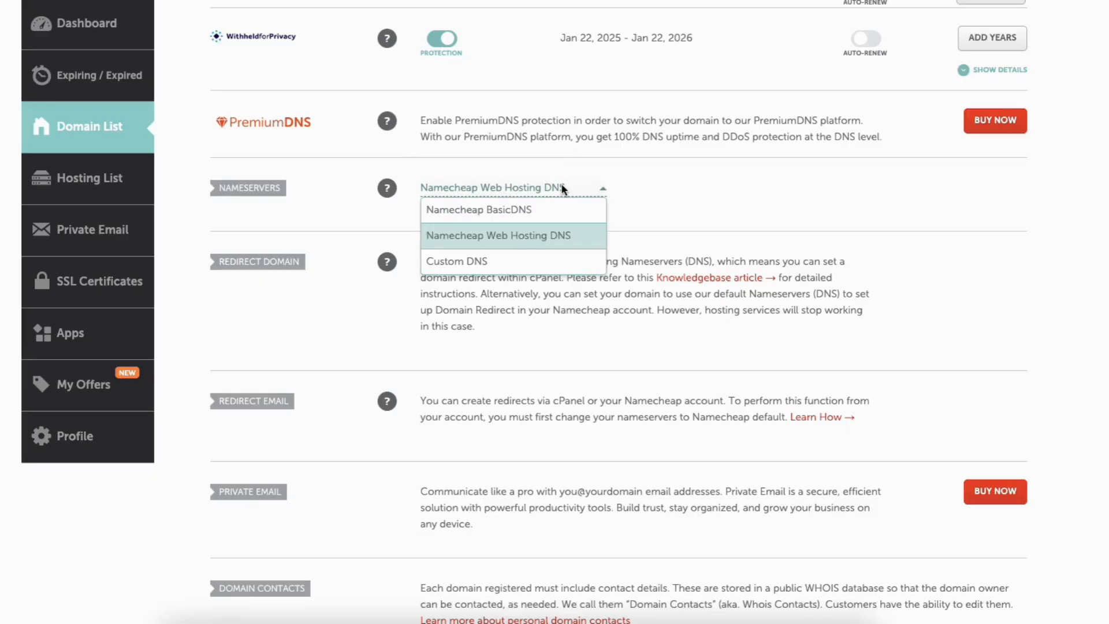
click(530, 233)
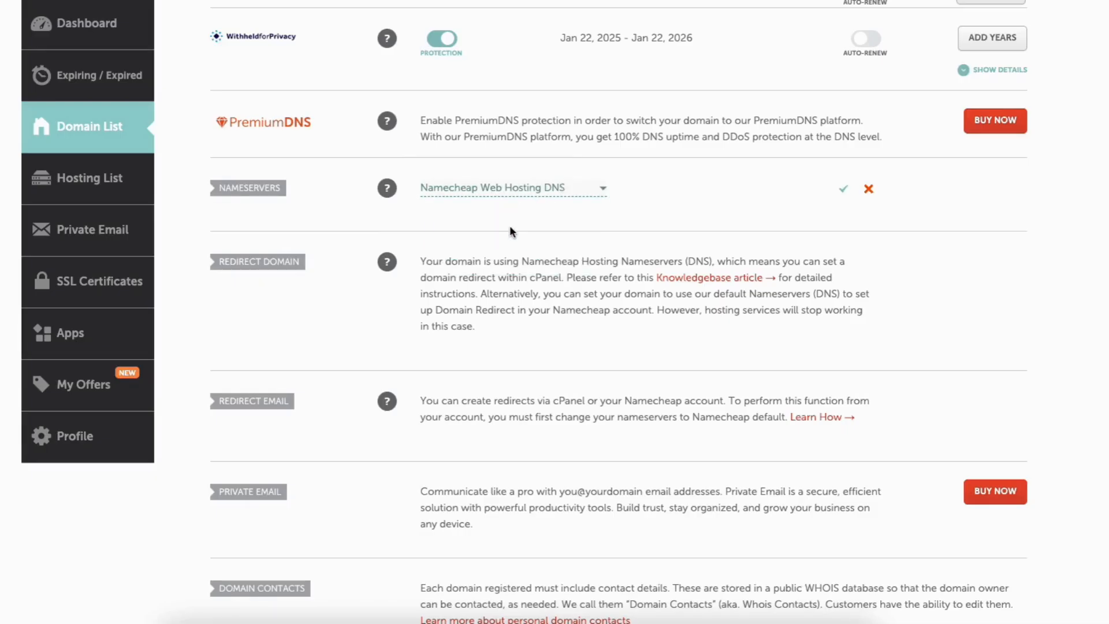
click(842, 188)
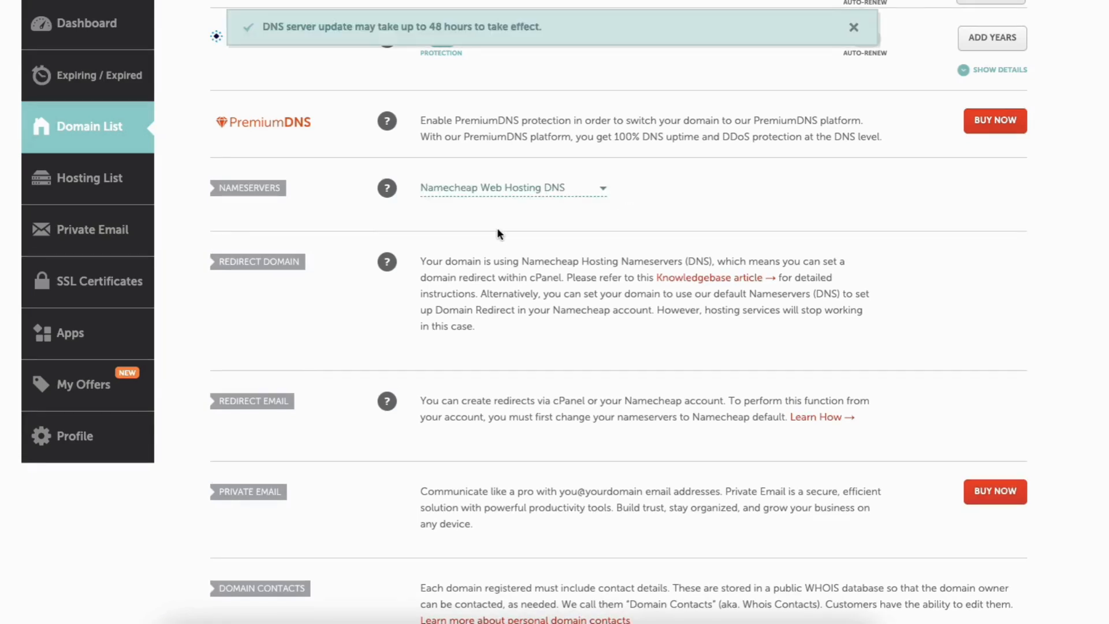
Go to cPanel for the testwebsite465.store hosting subscription and start a new WordPress installation in the WordPress Manager.
click(81, 177)
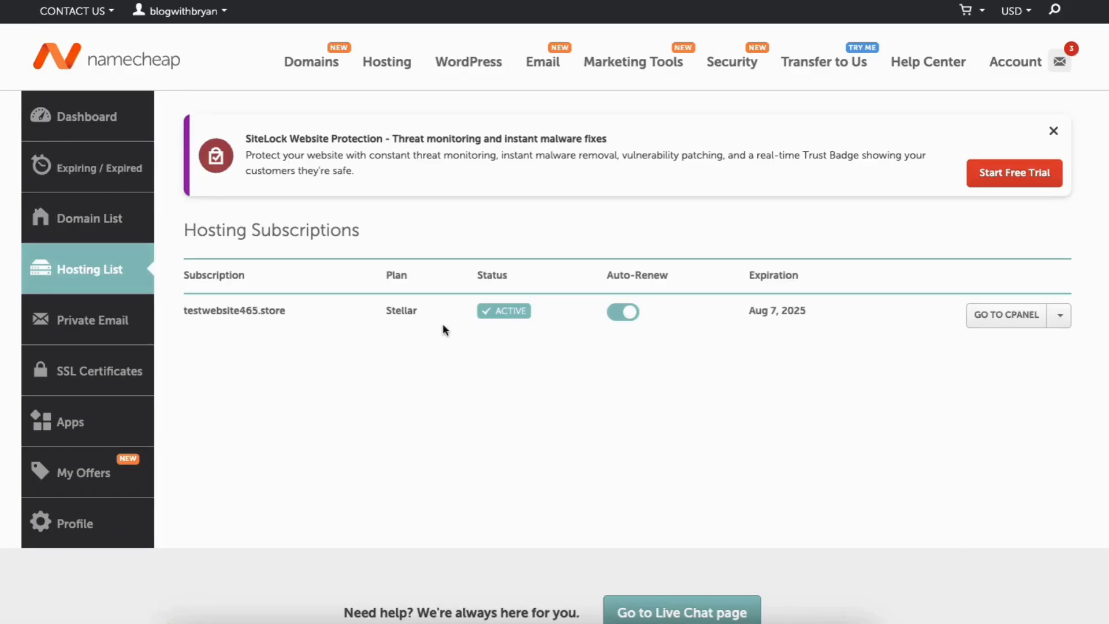
click(991, 317)
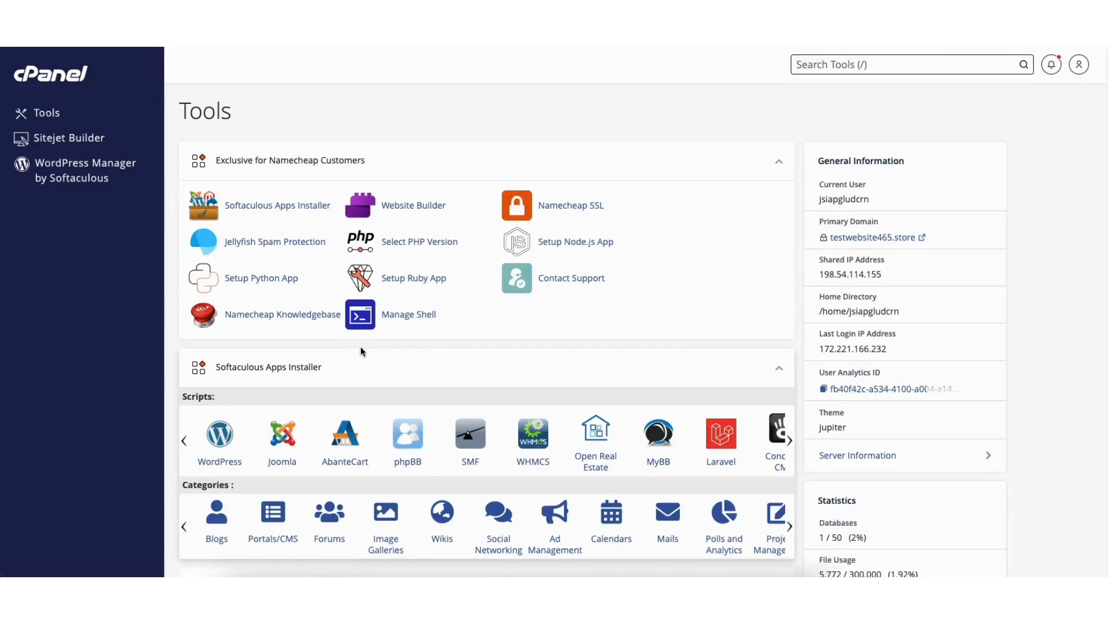
click(58, 173)
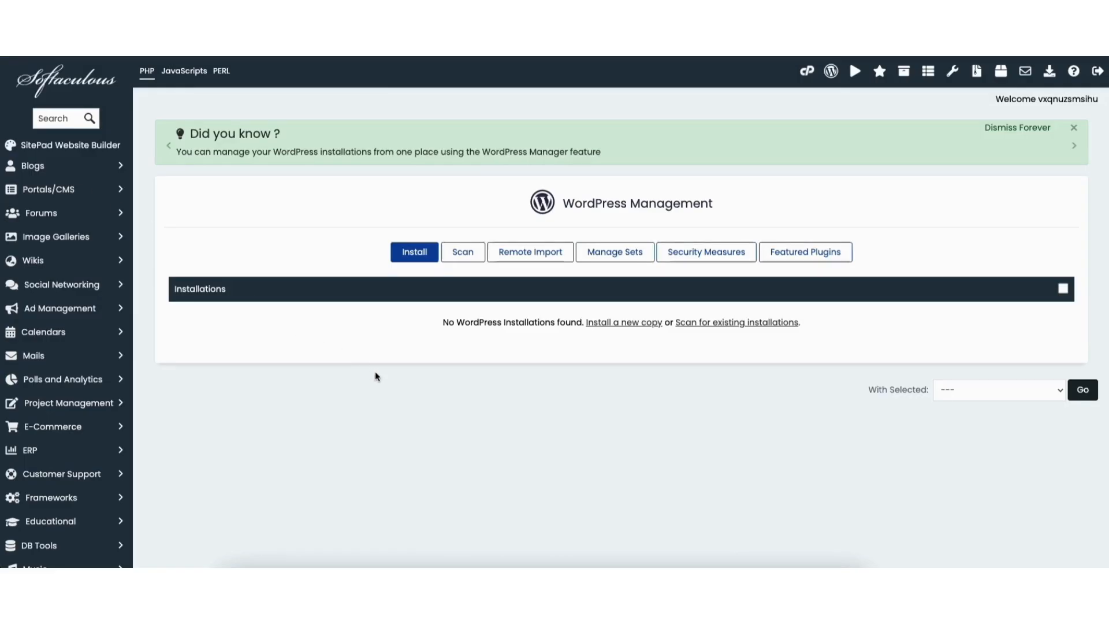
click(412, 254)
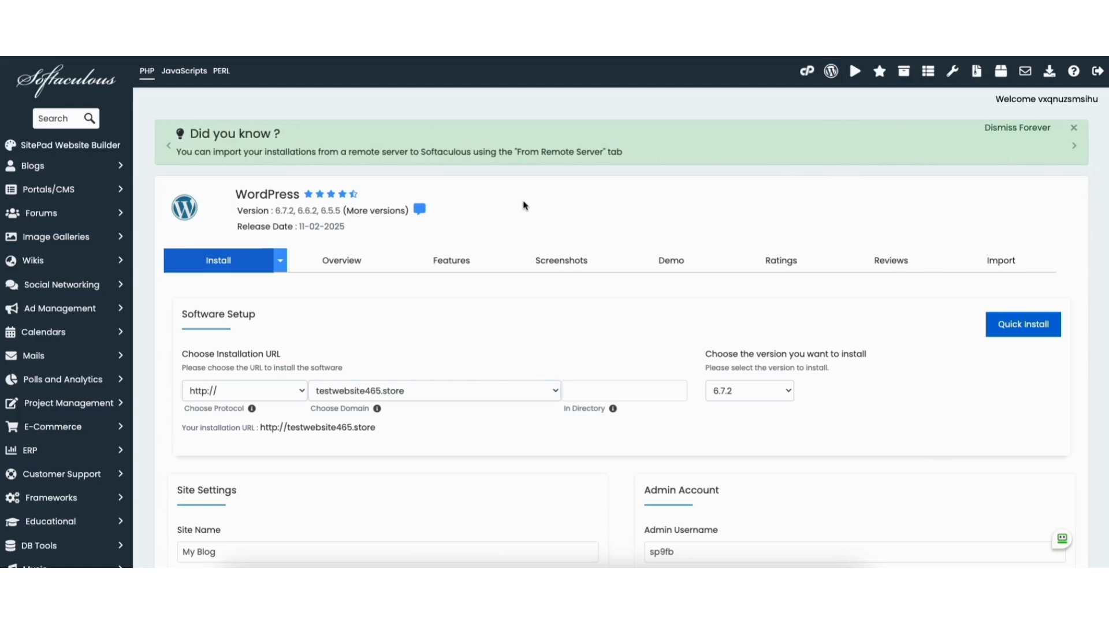
click(215, 395)
click(213, 420)
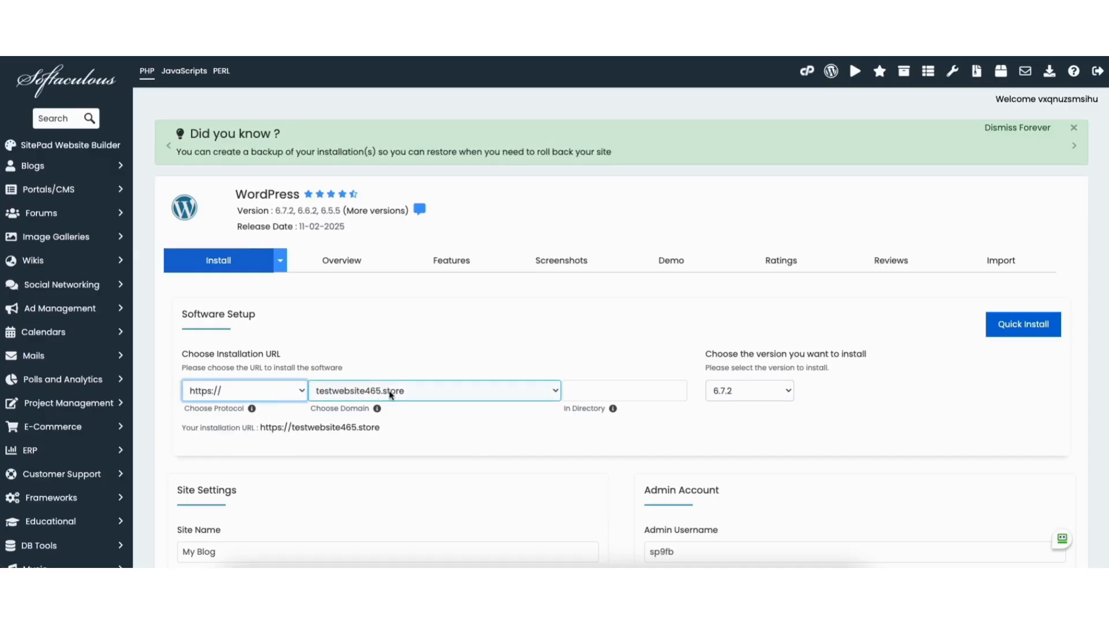
click(399, 392)
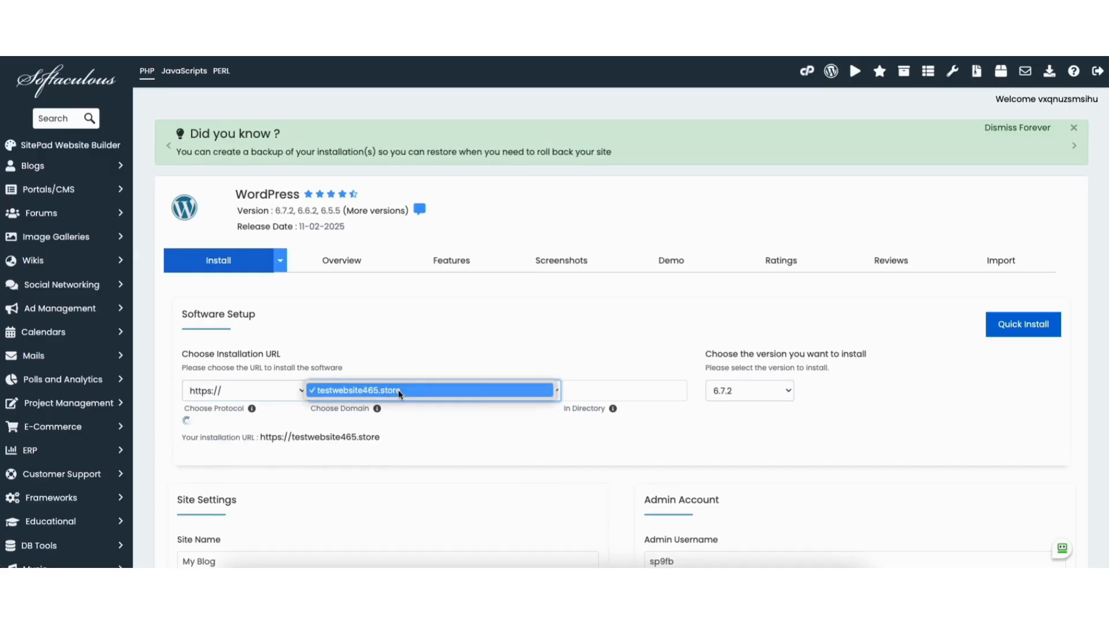
click(400, 392)
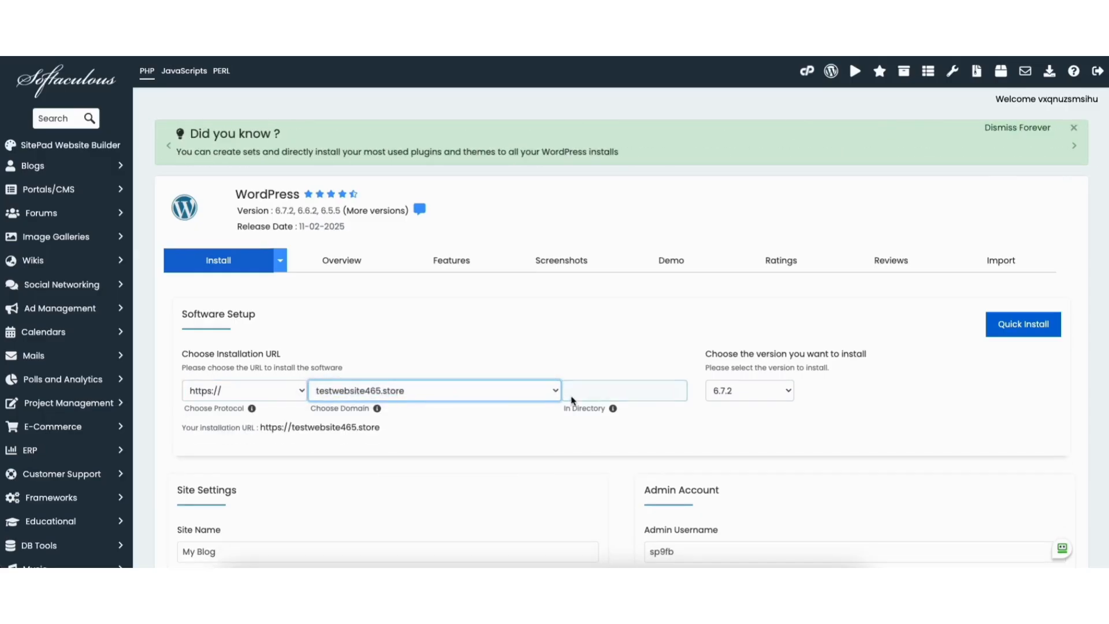
click(744, 397)
click(744, 397)
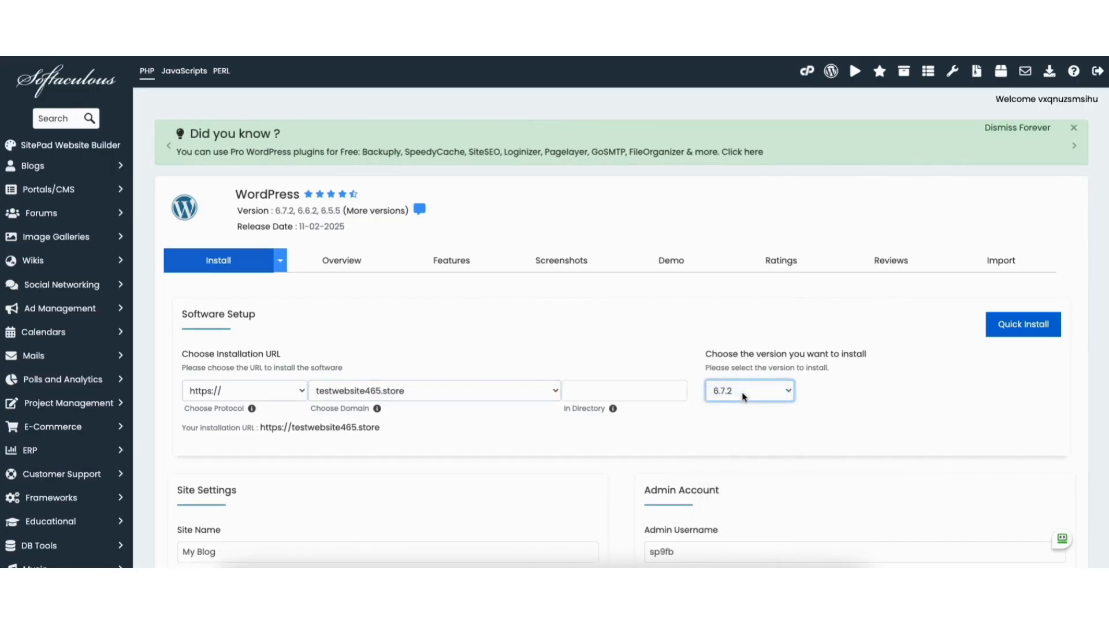
Choose English as the site language and deselect the Extendify AI website builder plugin.
scroll(1105, 214, down, 5)
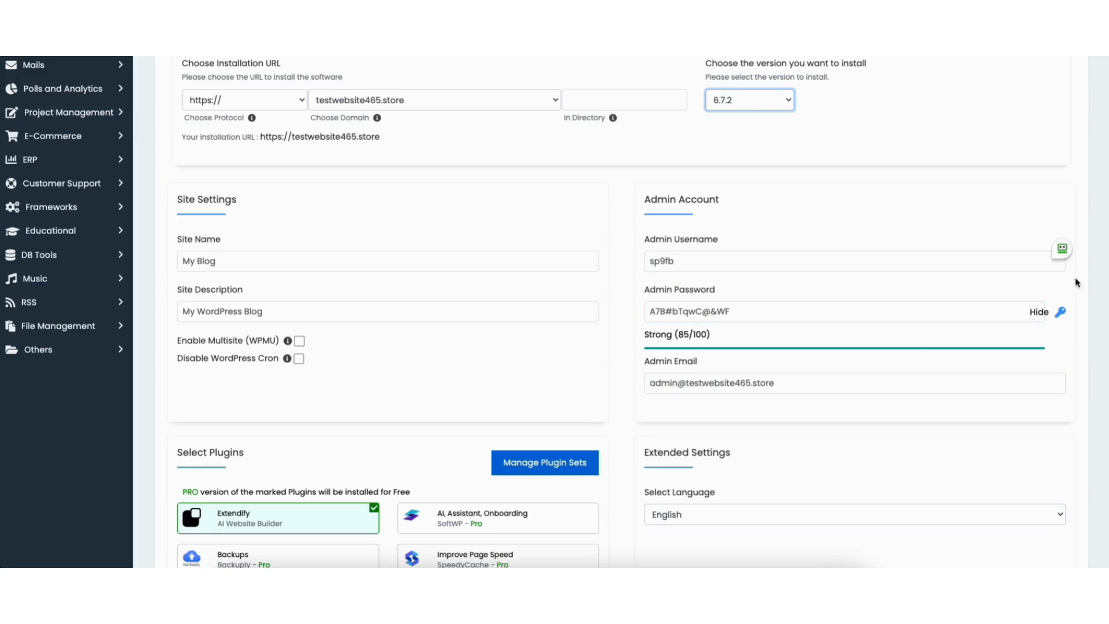
scroll(1092, 323, down, 5)
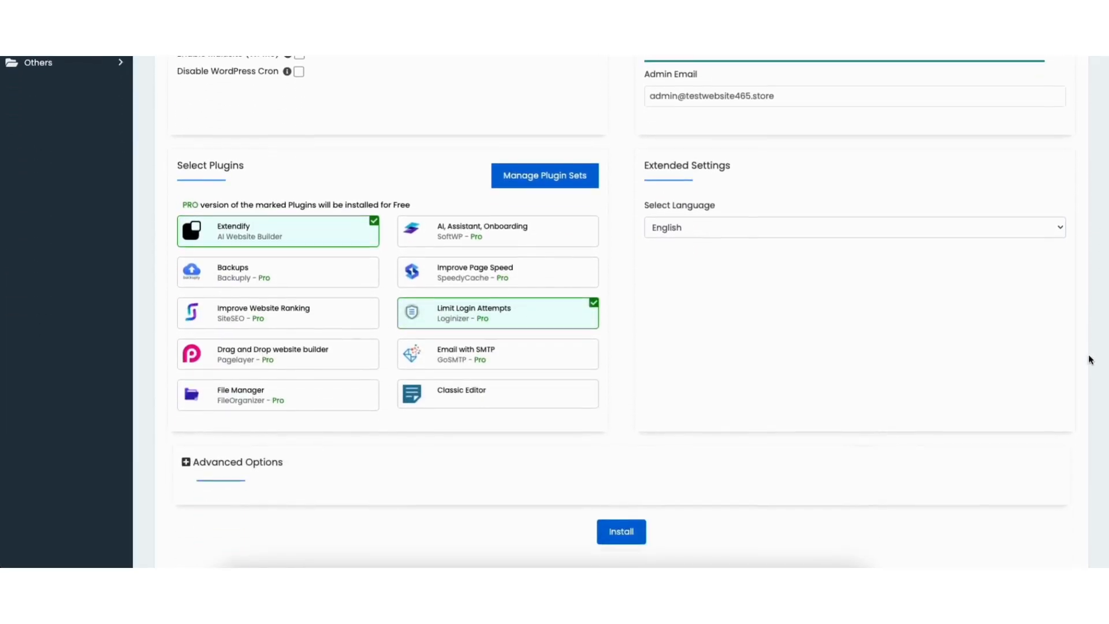
click(722, 230)
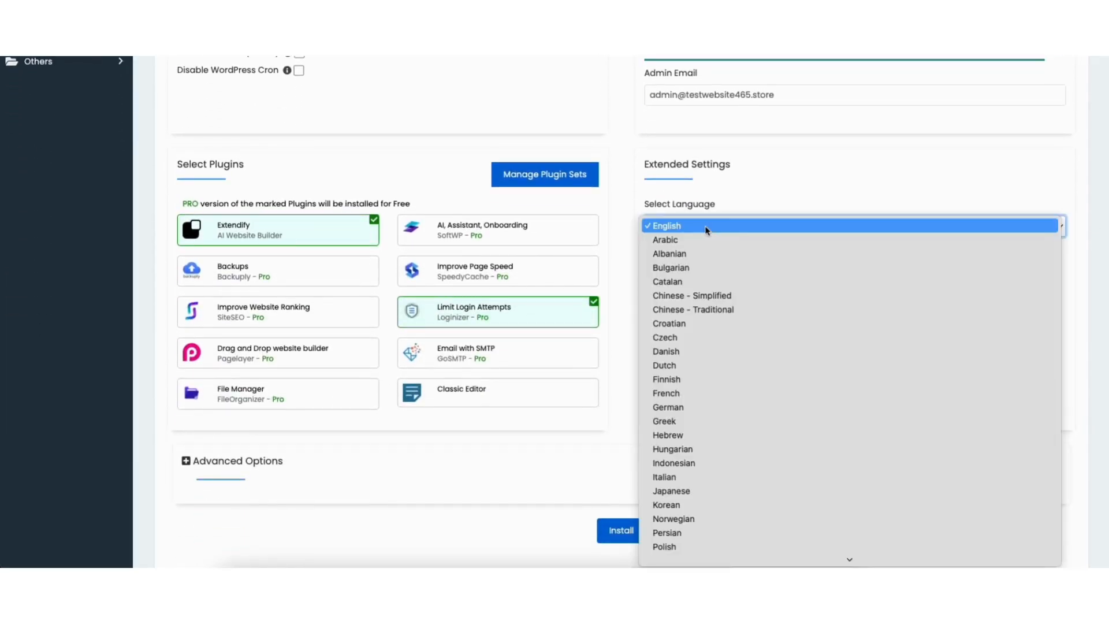
click(706, 230)
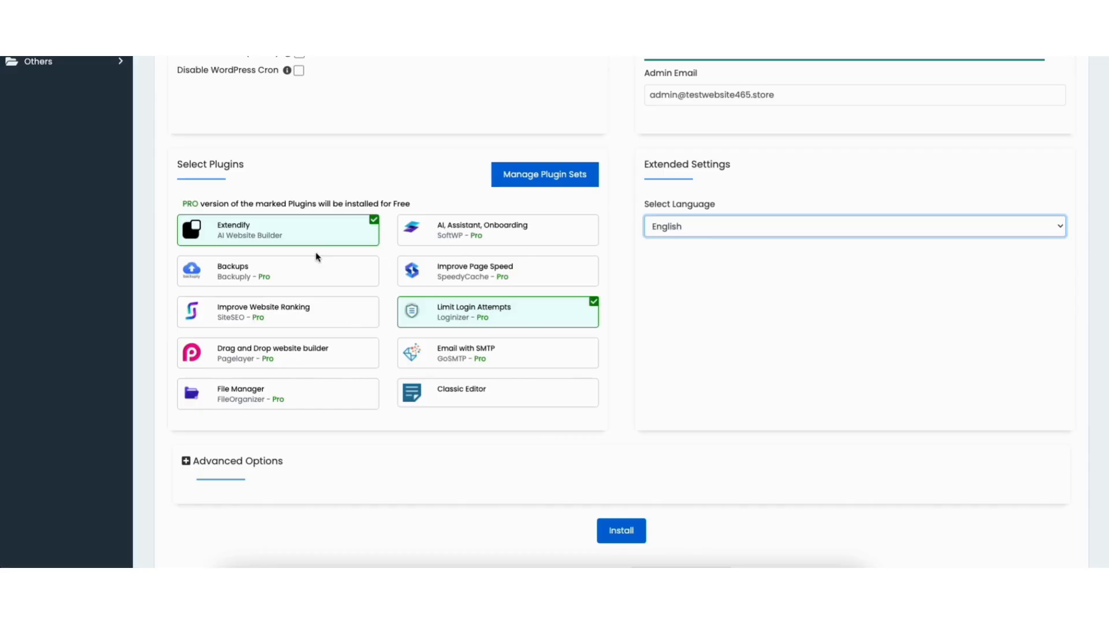
mouse_move(252, 237)
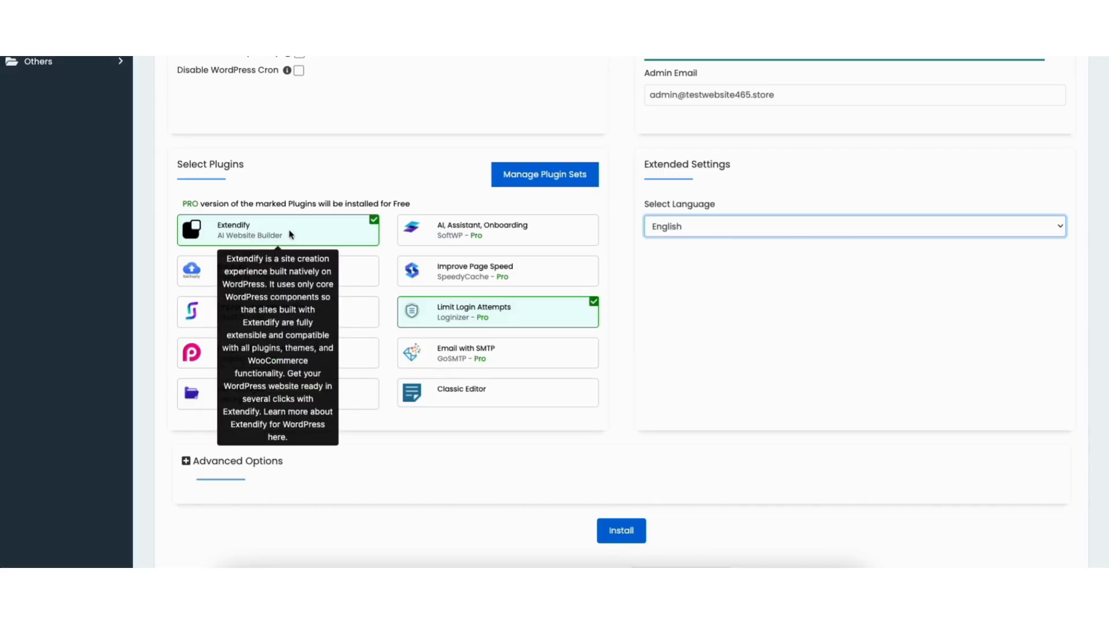
click(315, 232)
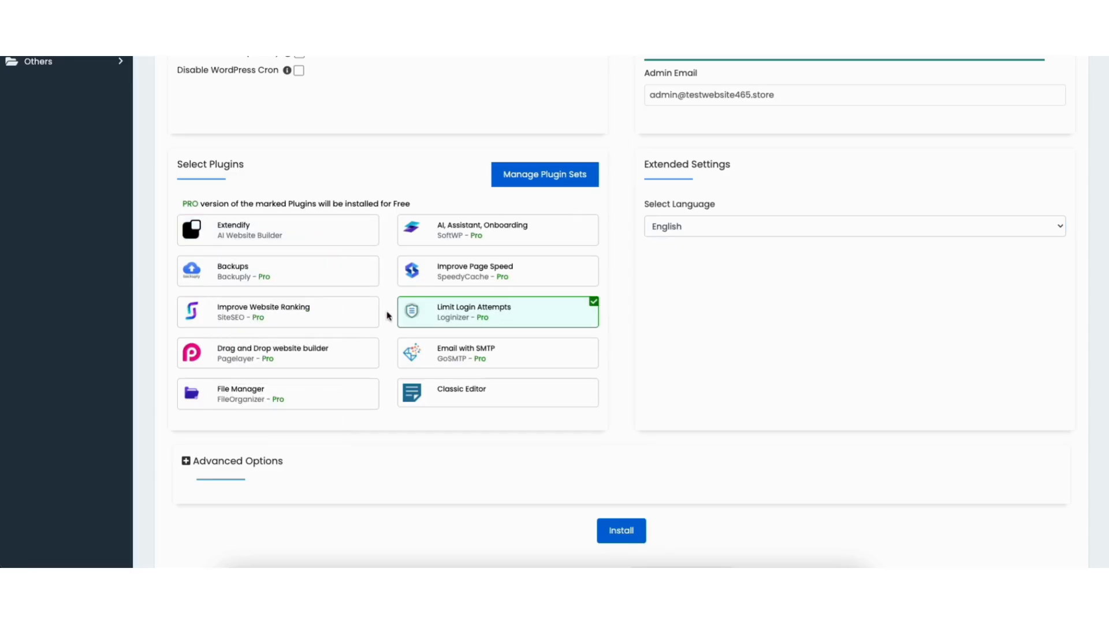
Expand the advanced installation options for review, then install WordPress with their default values.
click(187, 460)
scroll(1099, 372, down, 5)
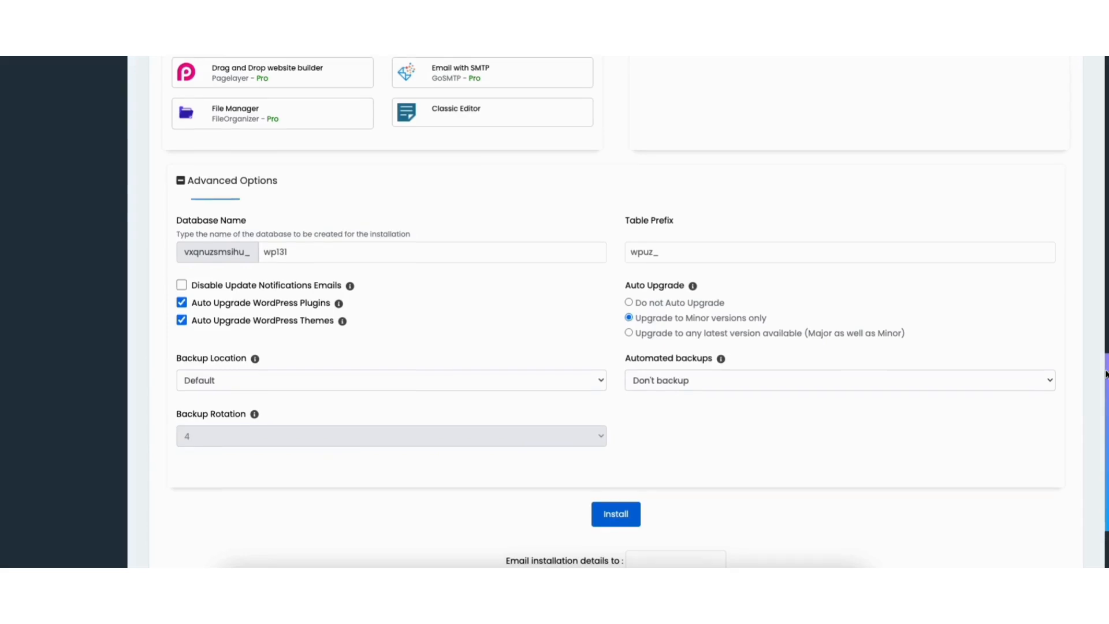
scroll(374, 322, down, 1)
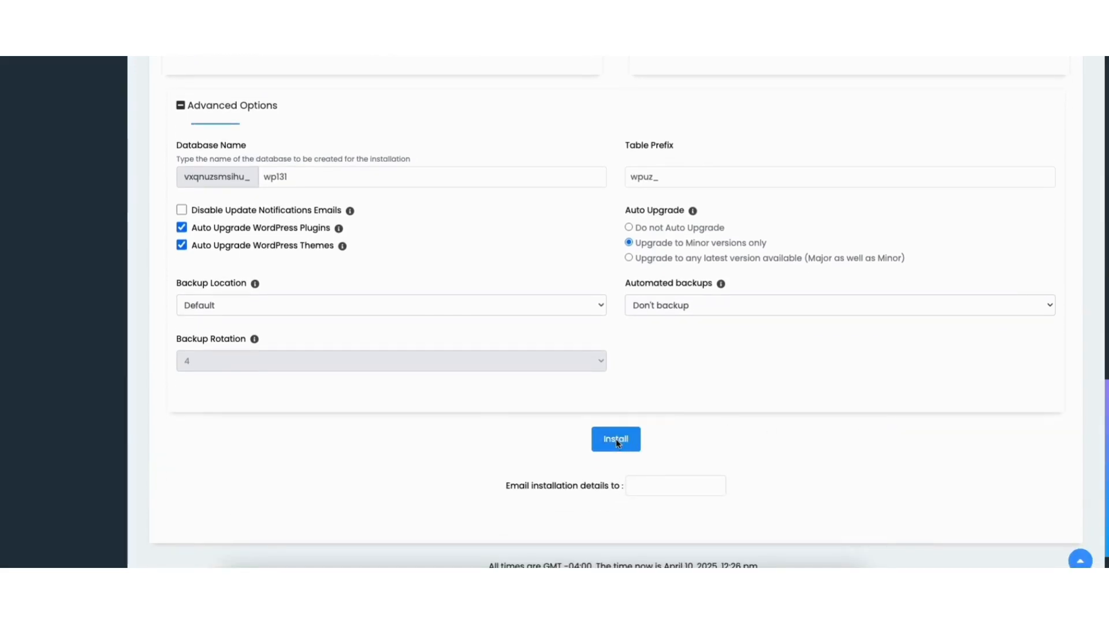
click(616, 440)
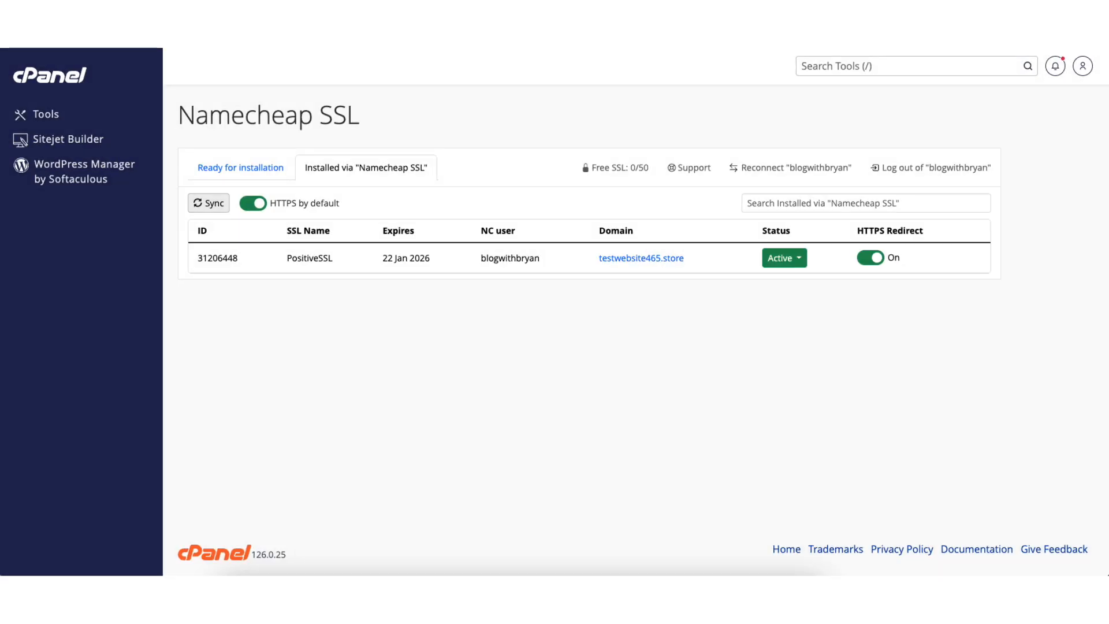
Visit testwebsite465.store from the list of certificates installed via Namecheap SSL to check the live site.
click(623, 258)
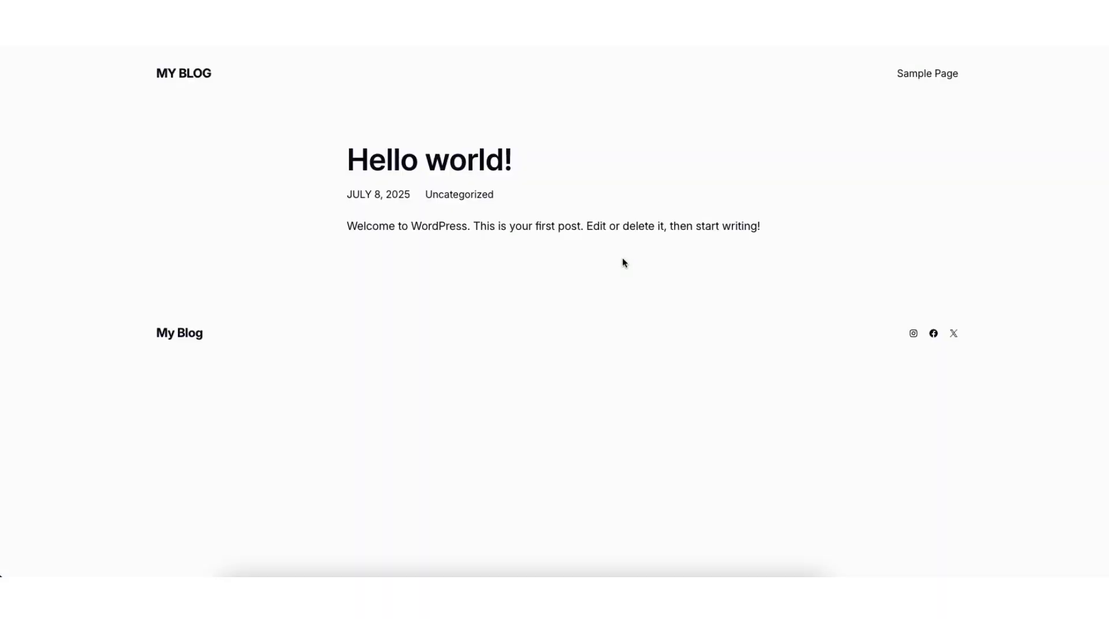